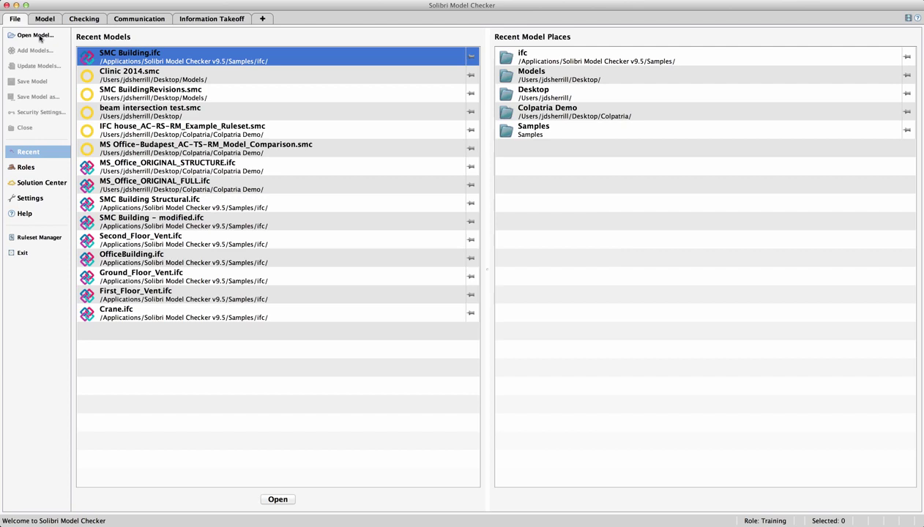
# Load the SMC Building.ifc sample model and confirm its Architectural discipline.
pyautogui.click(40, 36)
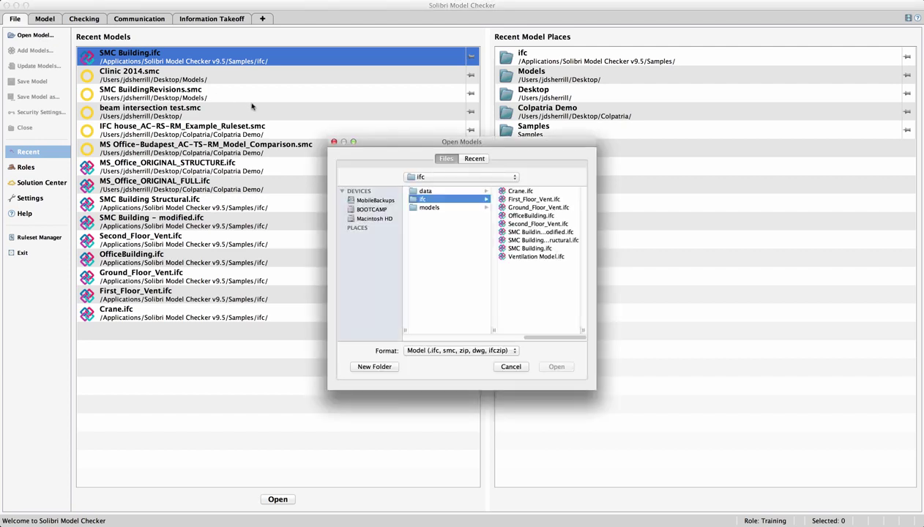
pyautogui.doubleClick(509, 248)
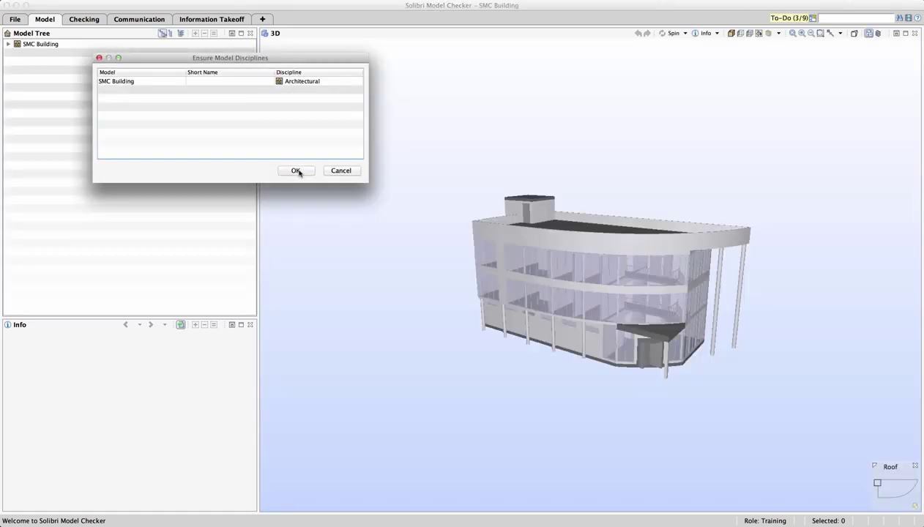
pyautogui.click(296, 171)
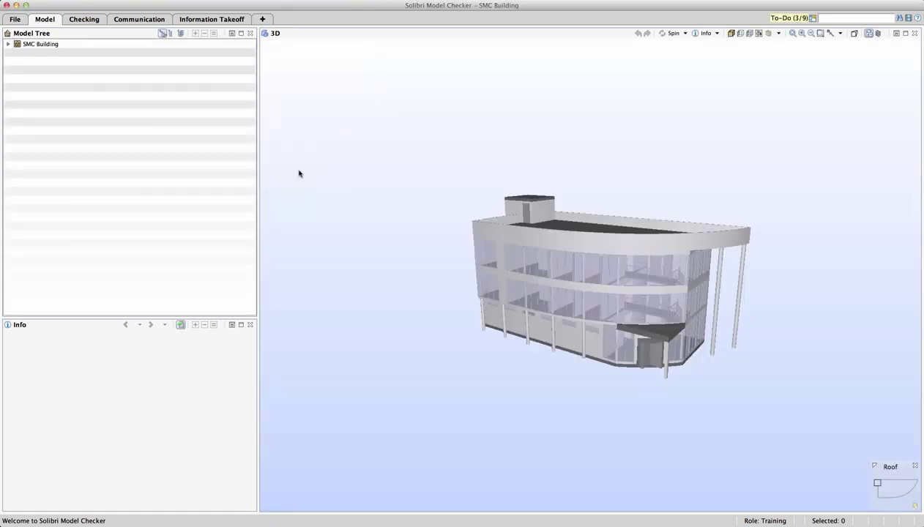
# In Checking, expand Deficiency Detection, Component Check, Component Dimensions and Clearance in Front of.
pyautogui.click(77, 22)
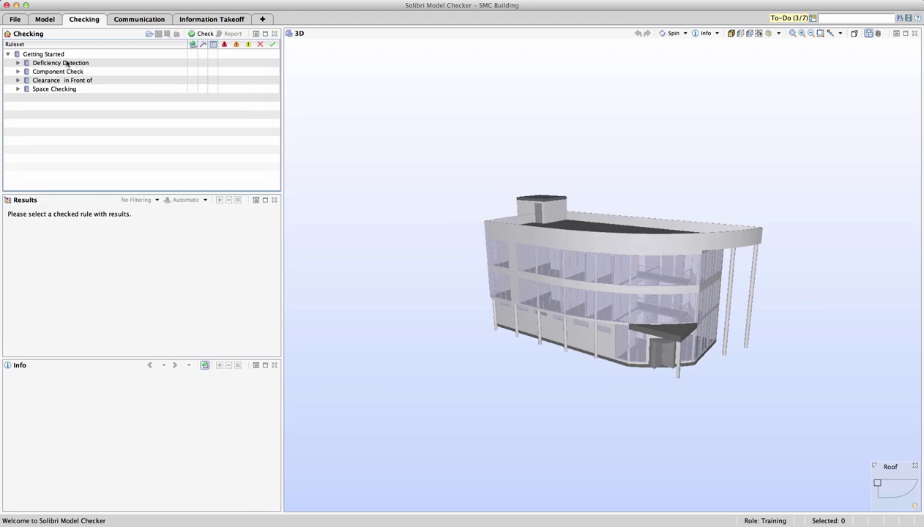
pyautogui.click(17, 63)
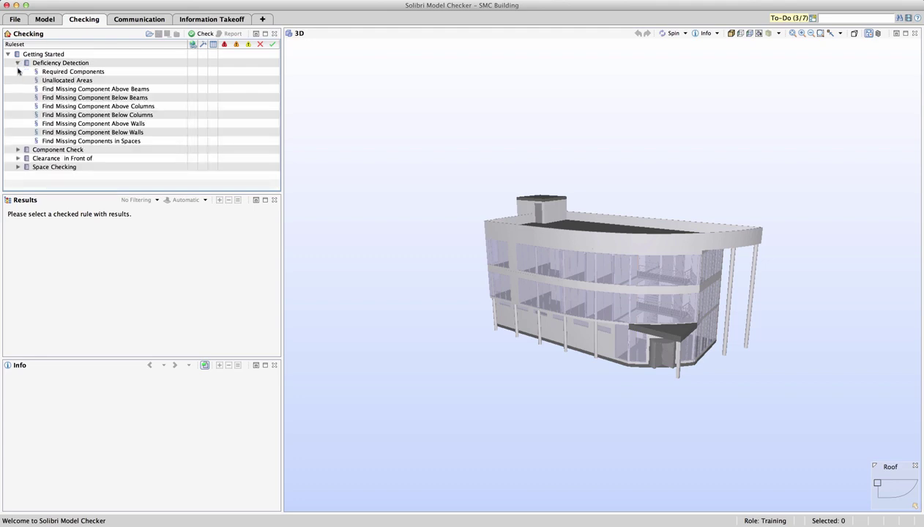
pyautogui.click(18, 150)
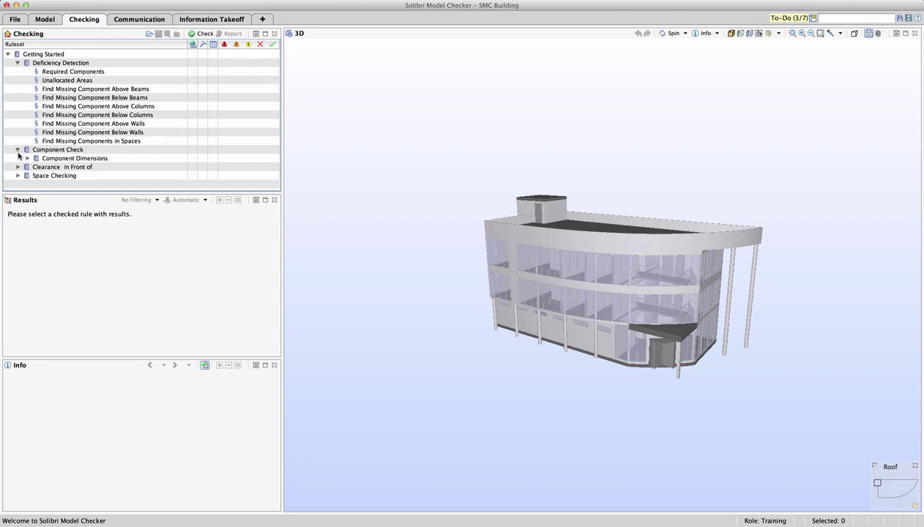
pyautogui.click(26, 158)
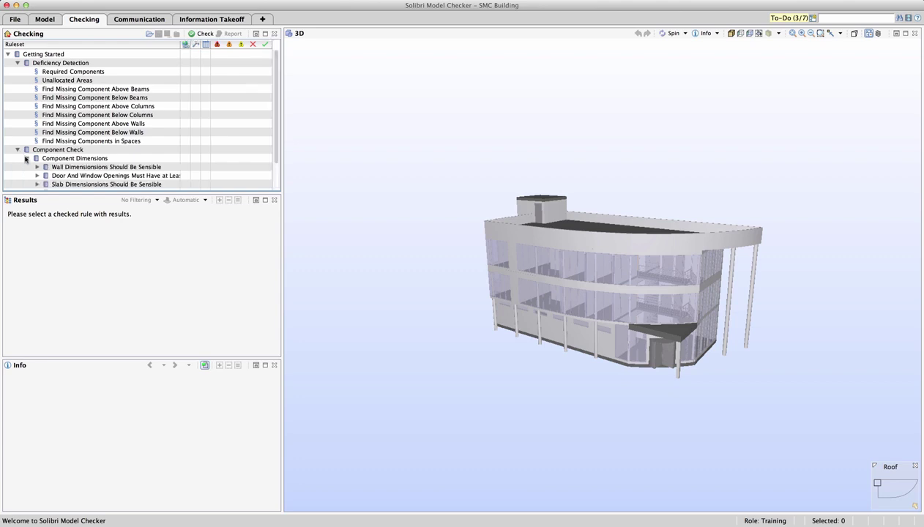
pyautogui.scroll(-2, 27, 160)
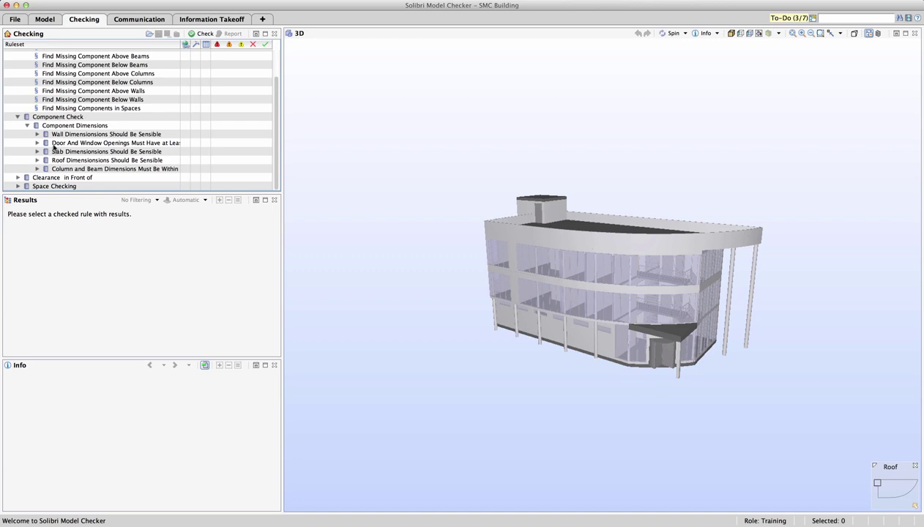
pyautogui.scroll(1, 46, 146)
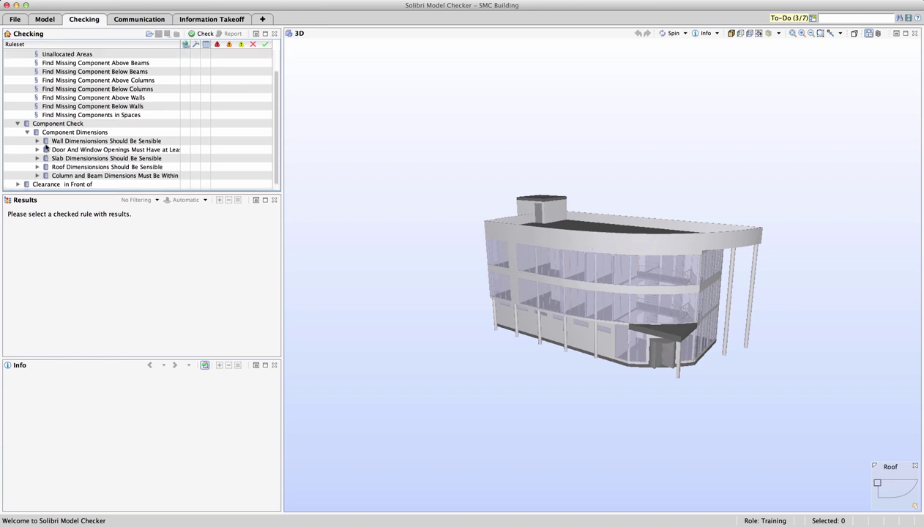
pyautogui.scroll(-1, 46, 147)
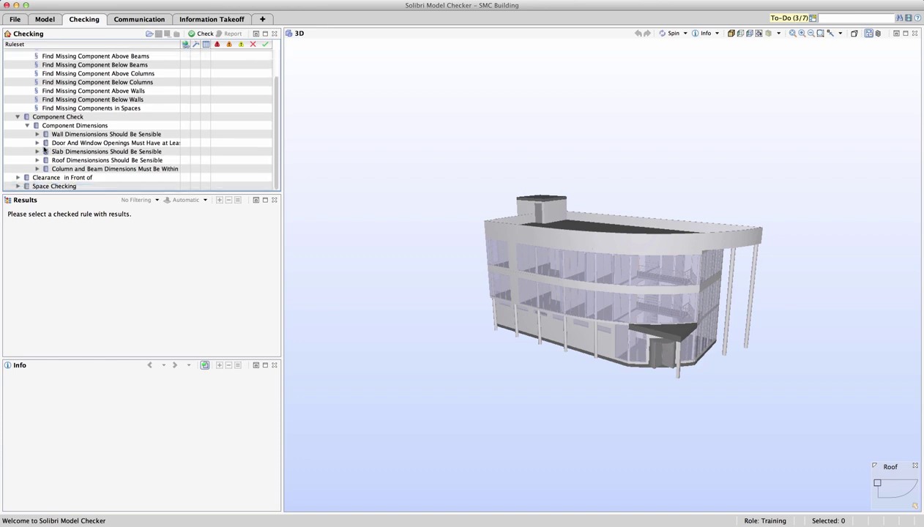
pyautogui.click(18, 177)
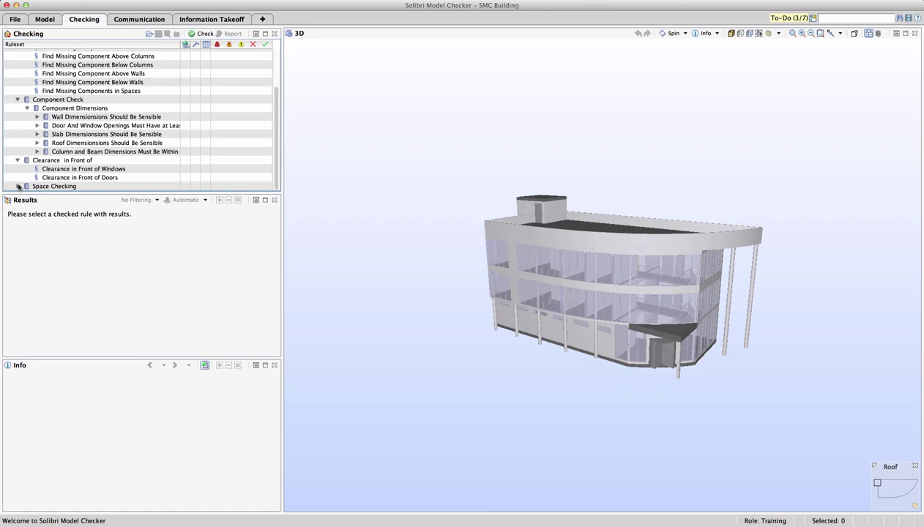
# Expand Space Checking and Space Properties to list the space property rules and Space Location.
pyautogui.click(19, 187)
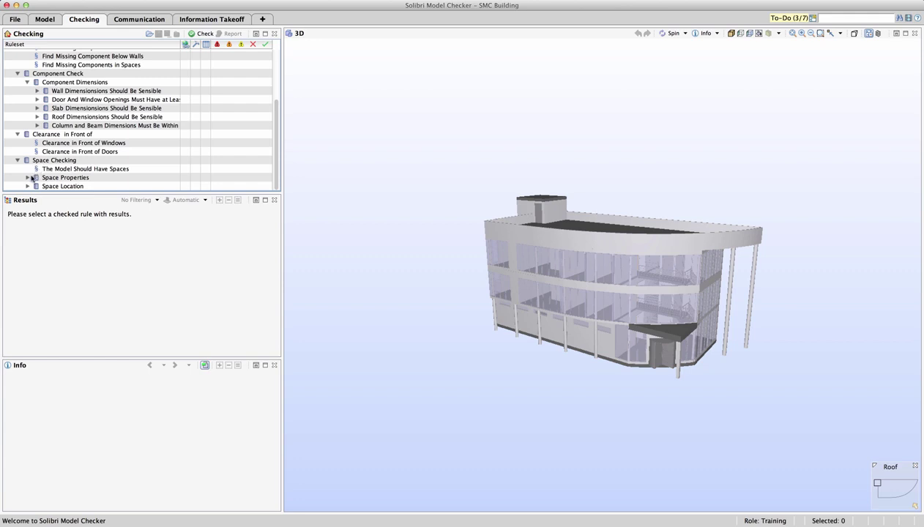
pyautogui.click(28, 178)
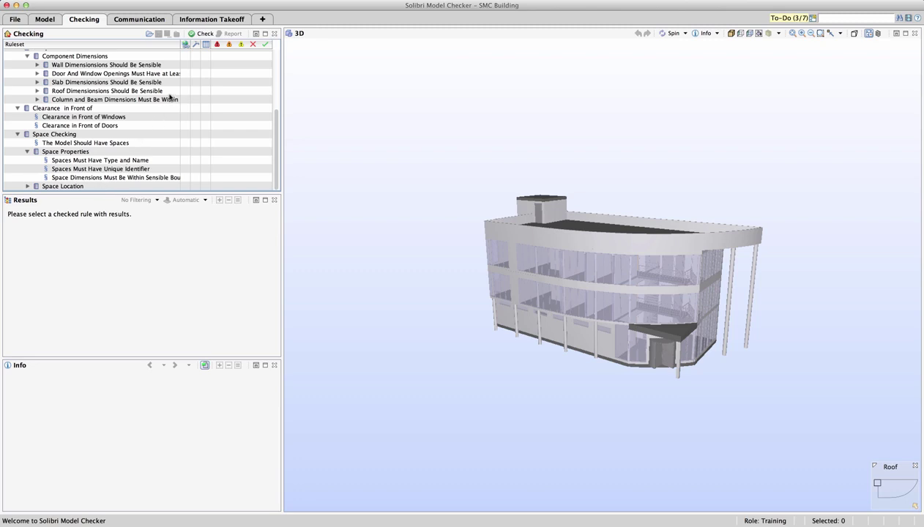
# Run the Getting Started check and select the Required Components rule results.
pyautogui.click(199, 33)
pyautogui.moveTo(276, 117); pyautogui.dragTo(276, 56)
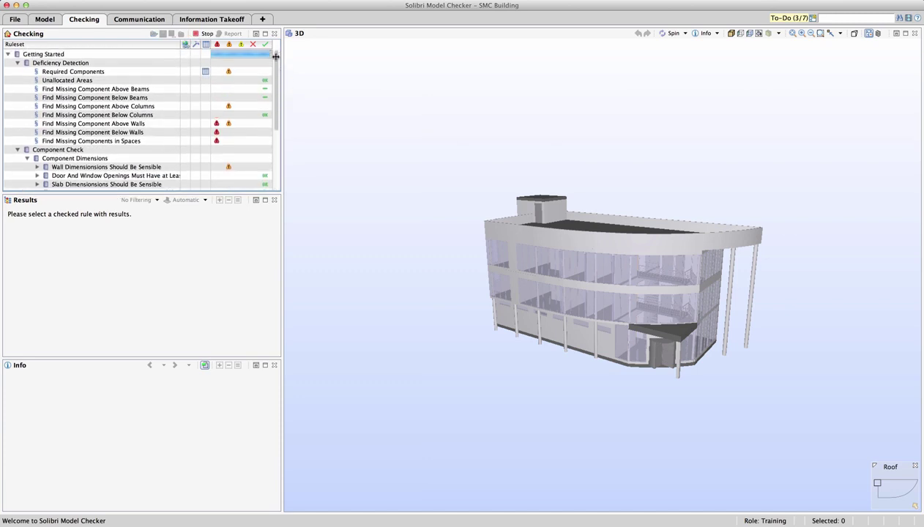
pyautogui.click(165, 71)
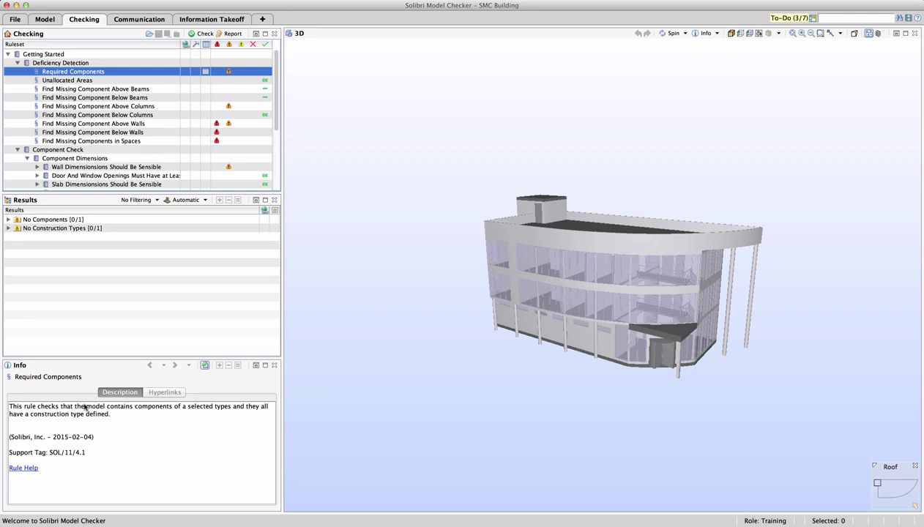
# Inspect No Components and No Construction Types issues for stairs, then view Missing Component Above Columns.
pyautogui.click(8, 219)
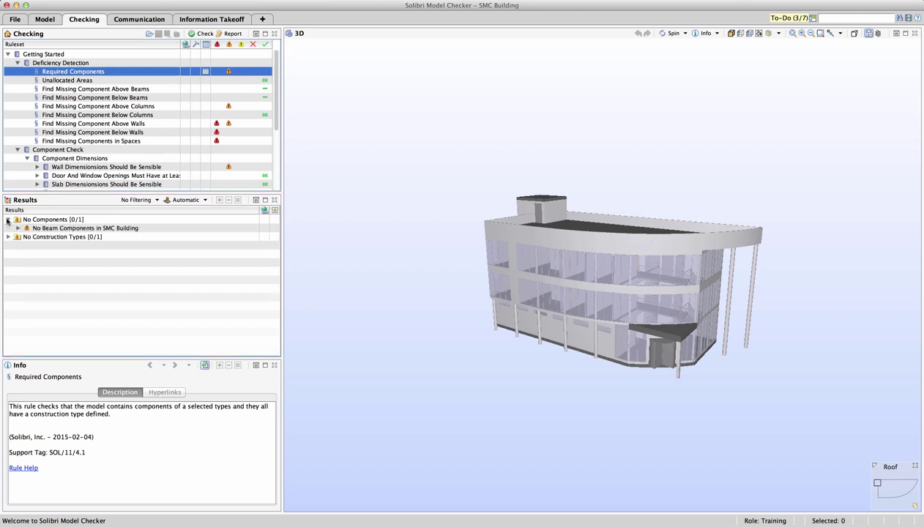
pyautogui.click(8, 237)
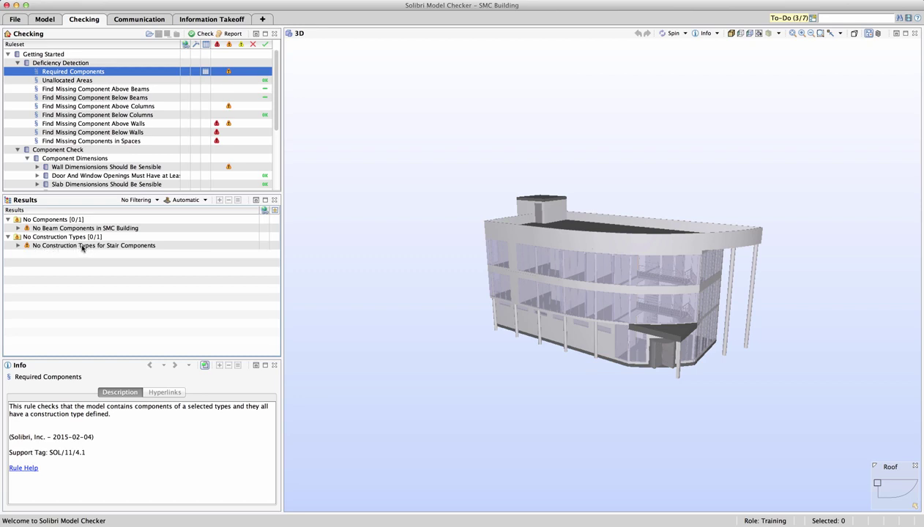
pyautogui.click(54, 248)
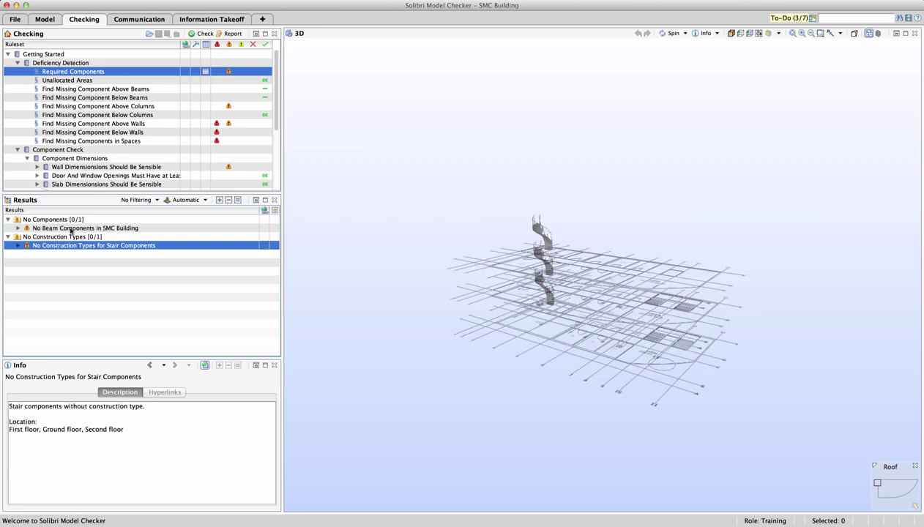
pyautogui.click(142, 107)
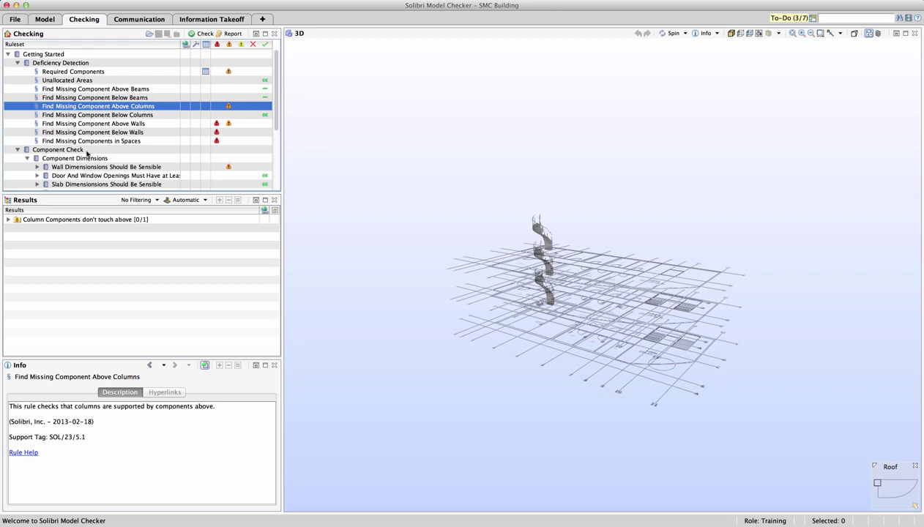
# Zoom to the column that touches nothing above and orbit to a frontal view.
pyautogui.click(27, 222)
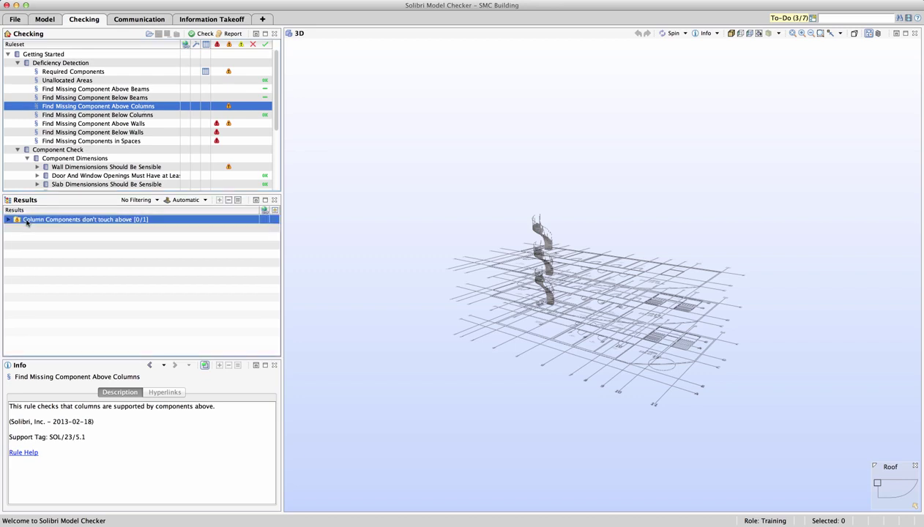
pyautogui.doubleClick(27, 222)
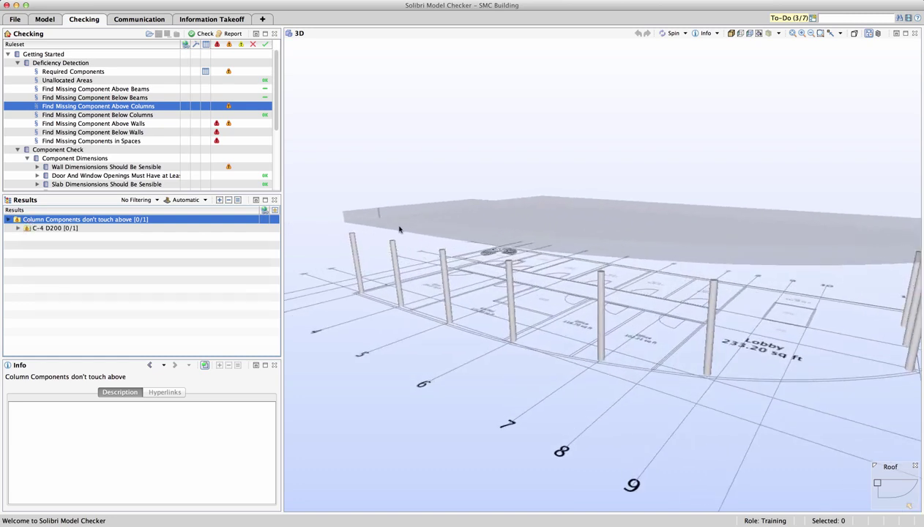
pyautogui.moveTo(408, 228); pyautogui.dragTo(426, 231)
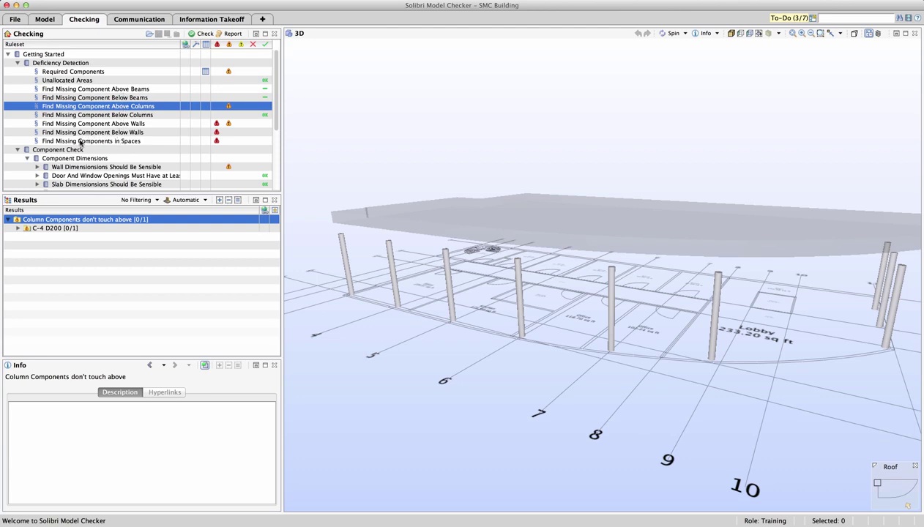
# Expand Wall Dimensions Should Be Sensible and show its Wall Height results.
pyautogui.scroll(-3, 81, 144)
pyautogui.scroll(-5, 82, 145)
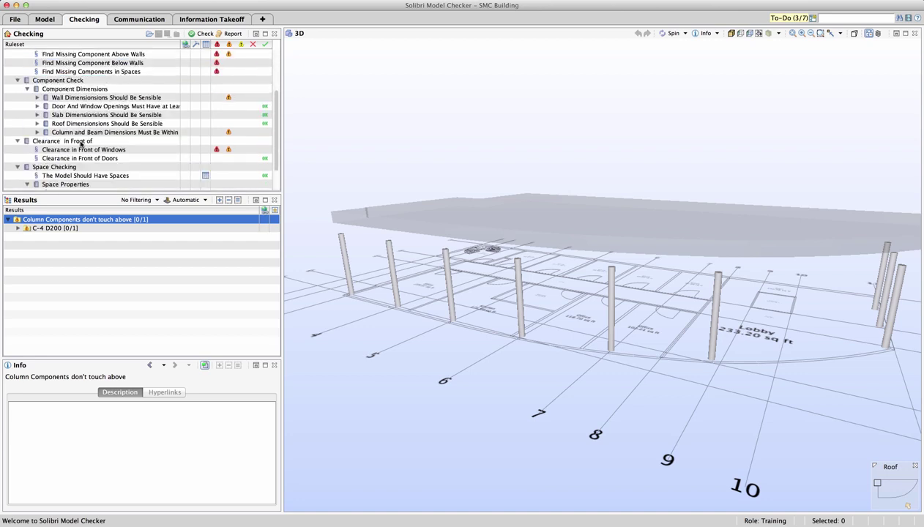
pyautogui.scroll(-1, 81, 145)
pyautogui.scroll(-3, 82, 144)
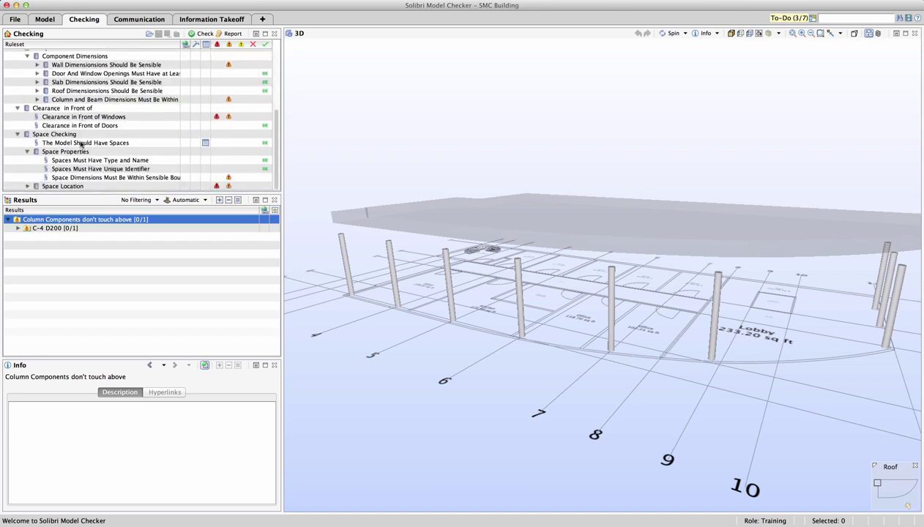
pyautogui.scroll(2, 82, 144)
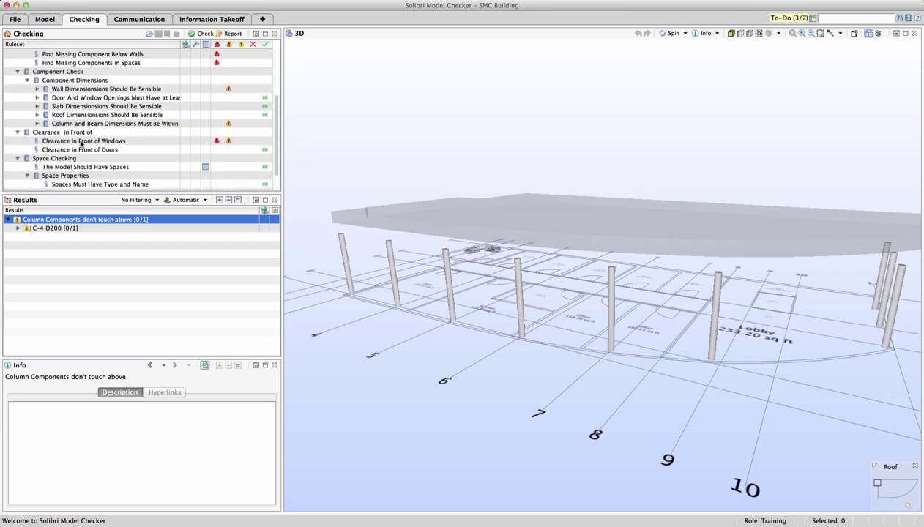
pyautogui.click(100, 90)
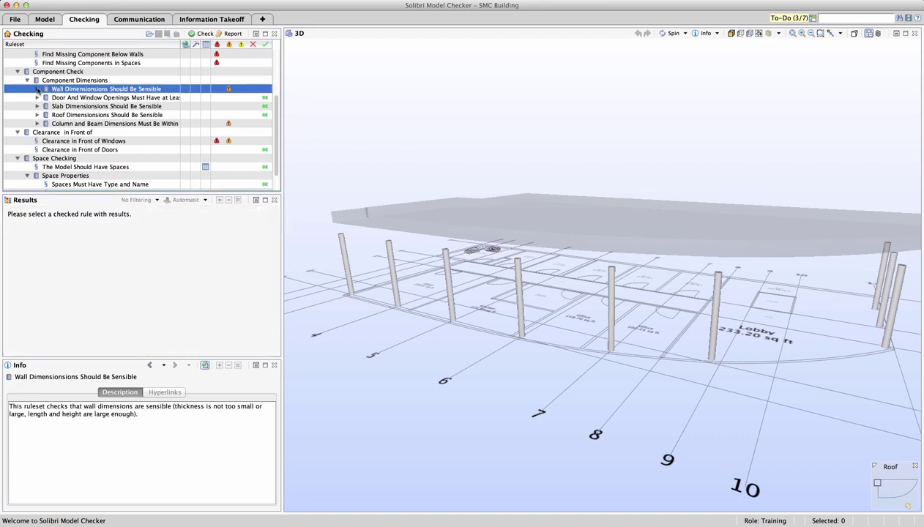
pyautogui.click(37, 89)
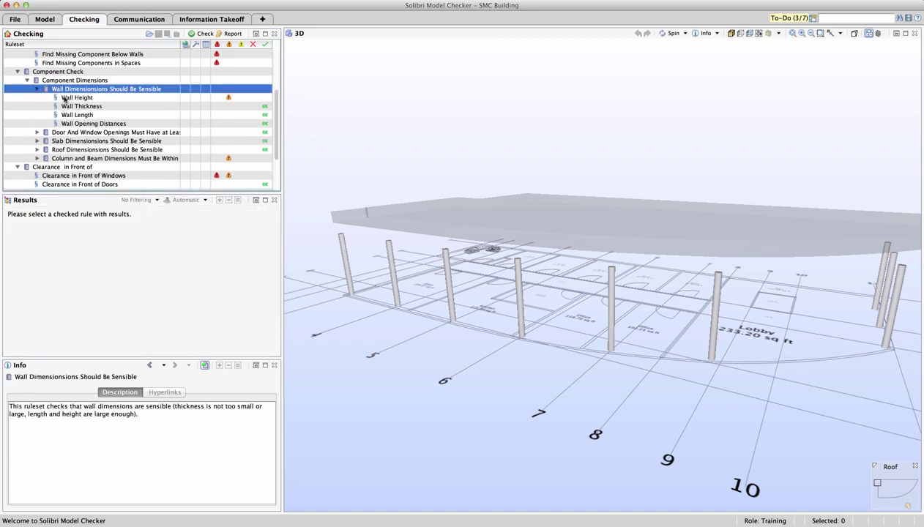
pyautogui.click(69, 98)
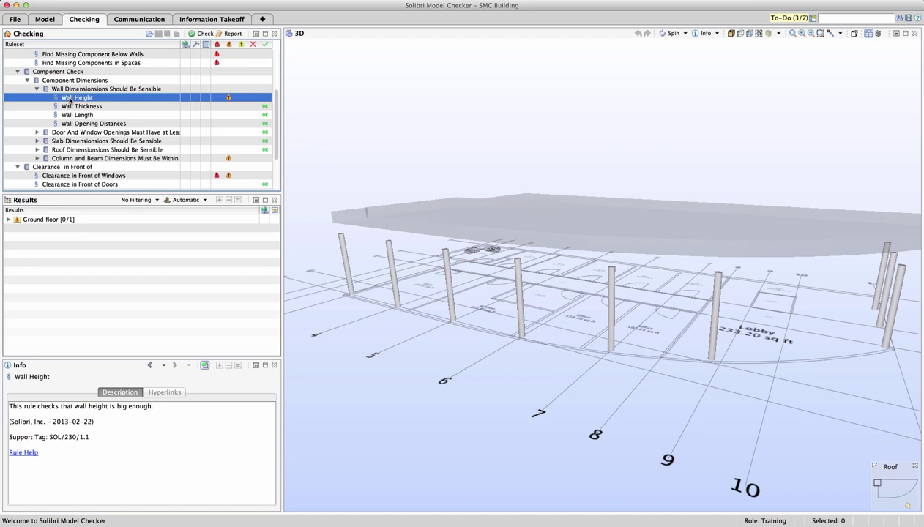
pyautogui.rightClick(71, 100)
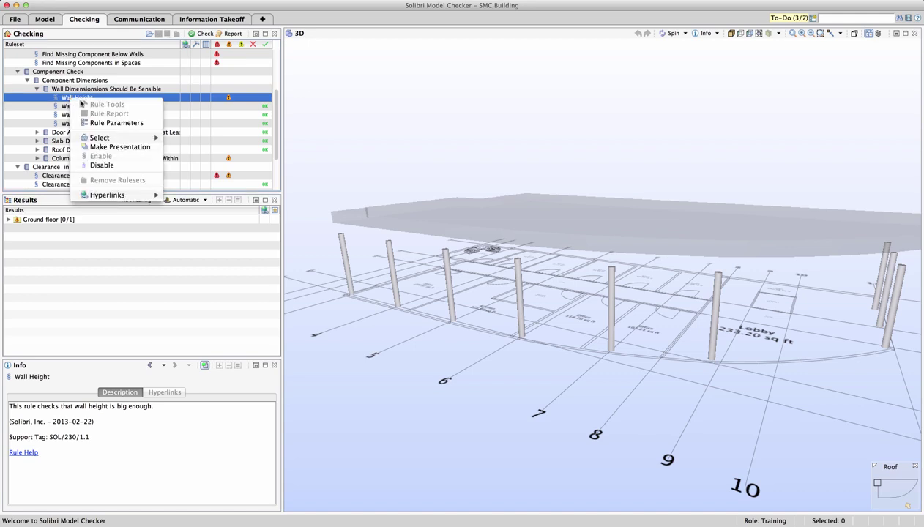
pyautogui.click(94, 123)
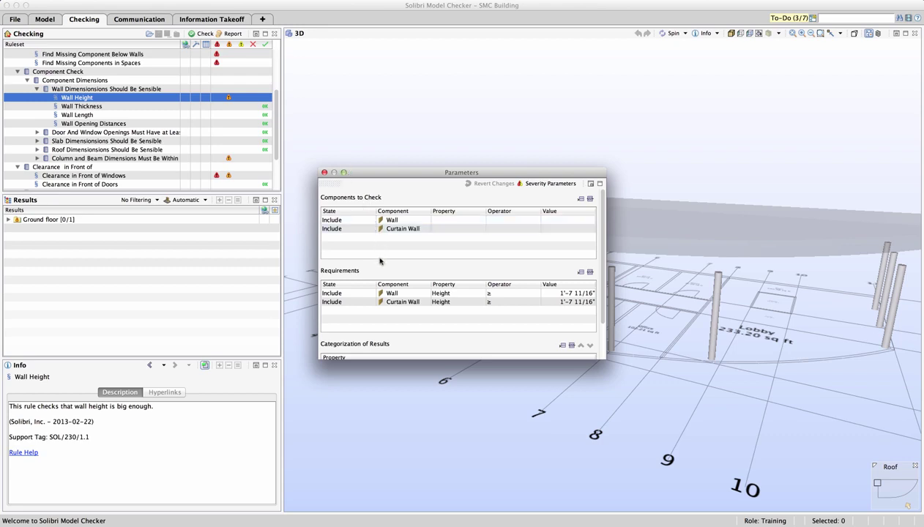
pyautogui.click(380, 296)
pyautogui.click(410, 302)
pyautogui.click(582, 293)
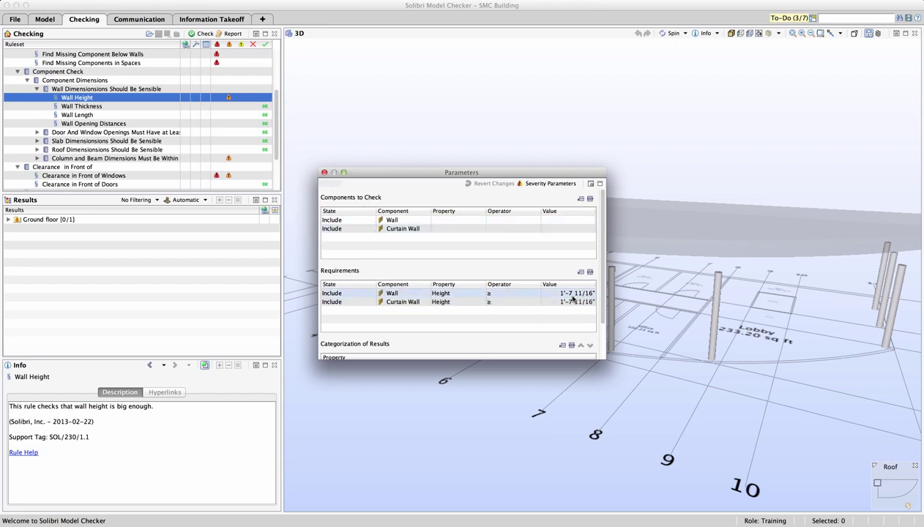
# Review wall IW-5's wrong 1'-3/16" height on Ground floor, then show Clearance in Front of Windows results.
pyautogui.click(325, 172)
pyautogui.doubleClick(51, 220)
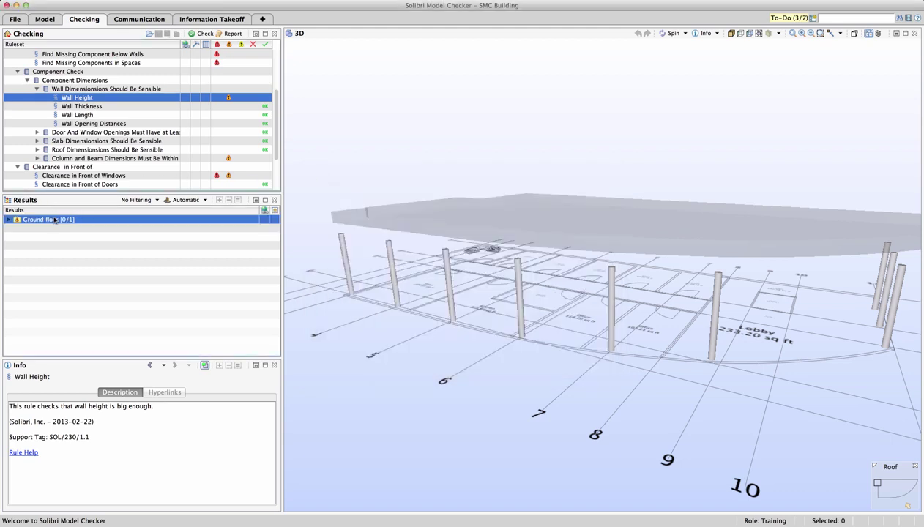
pyautogui.doubleClick(51, 229)
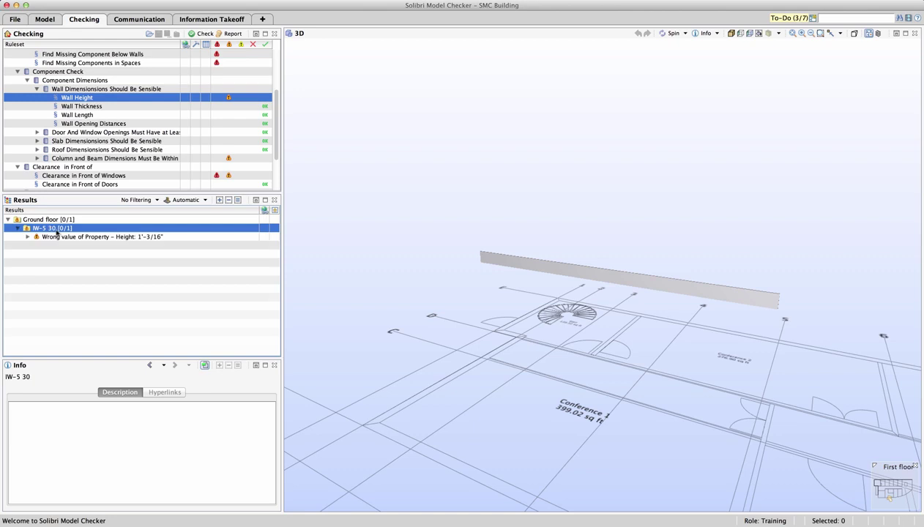
pyautogui.click(64, 238)
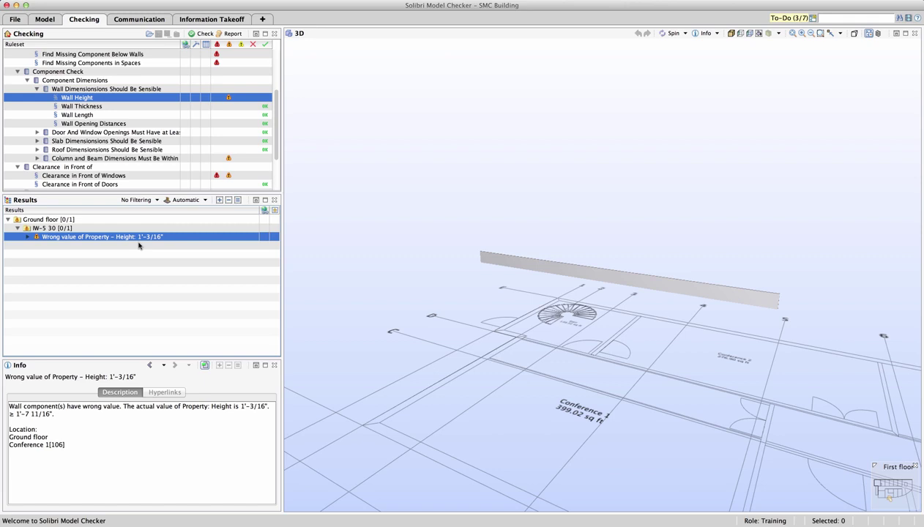
pyautogui.click(103, 178)
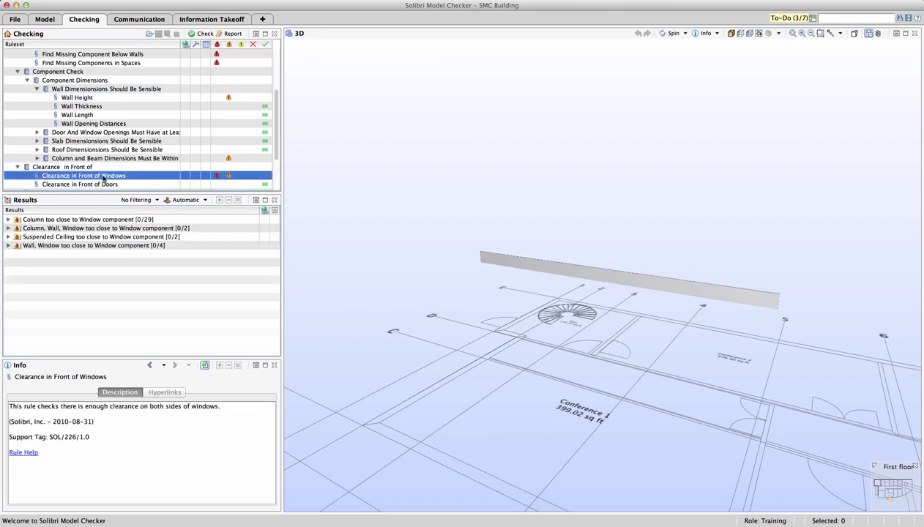
# Step through the Column too close to Window, Column/Wall/Window and Suspended Ceiling clearance issues.
pyautogui.click(92, 220)
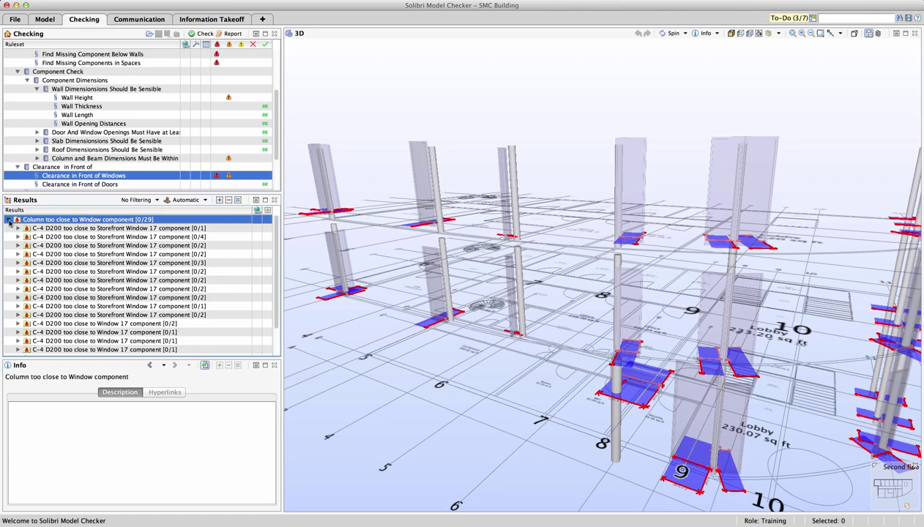
pyautogui.click(9, 220)
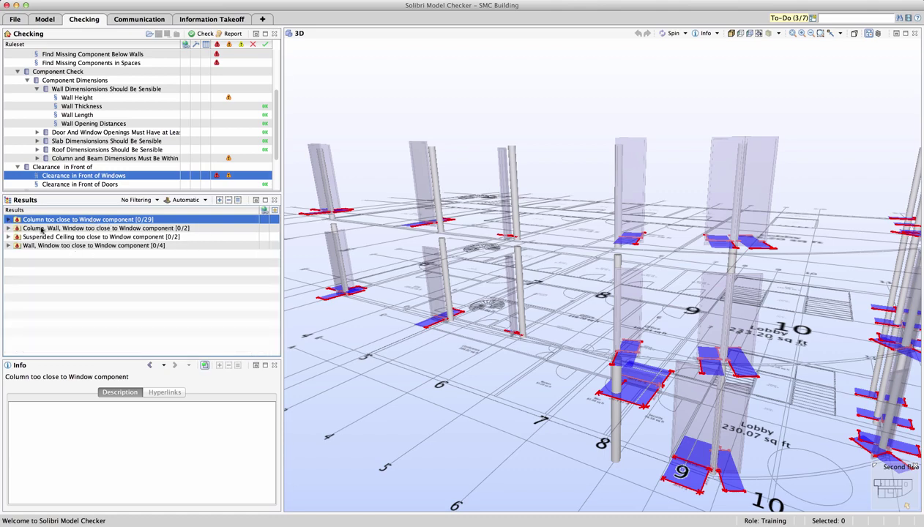
pyautogui.click(42, 229)
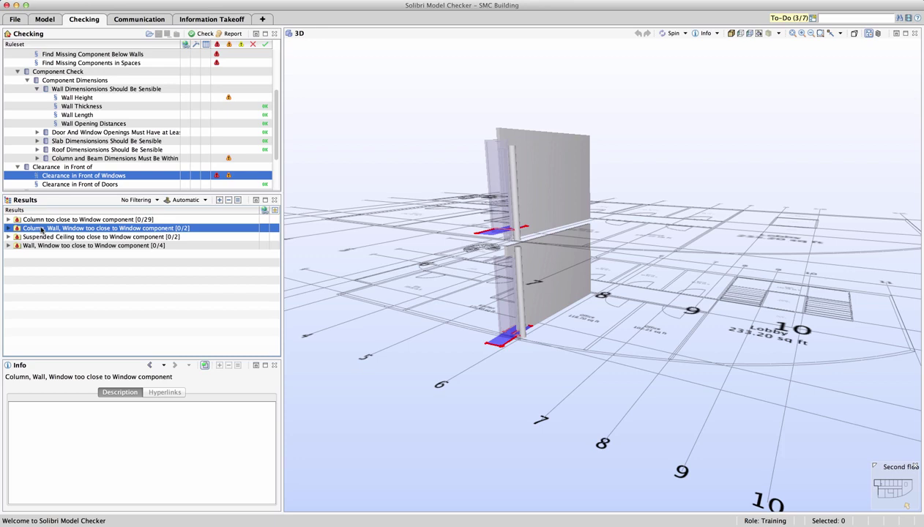
pyautogui.click(42, 237)
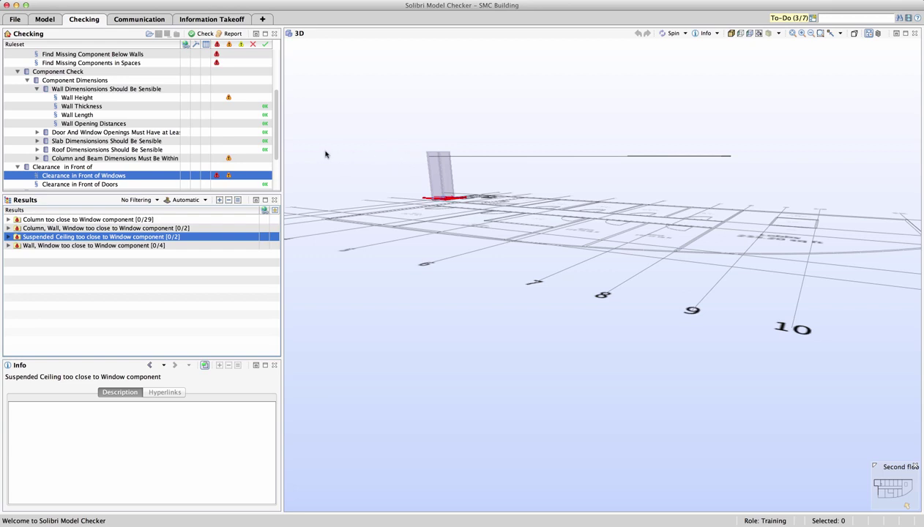
# Confirm The Model Should Have Spaces passed, then show Space Dimensions results flagging Pipe Shaft.
pyautogui.moveTo(276, 161); pyautogui.dragTo(276, 193)
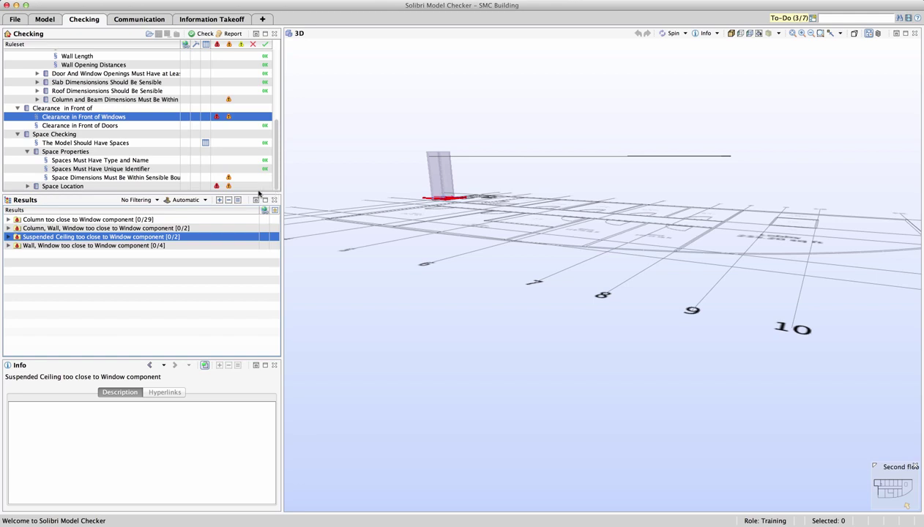
pyautogui.click(114, 144)
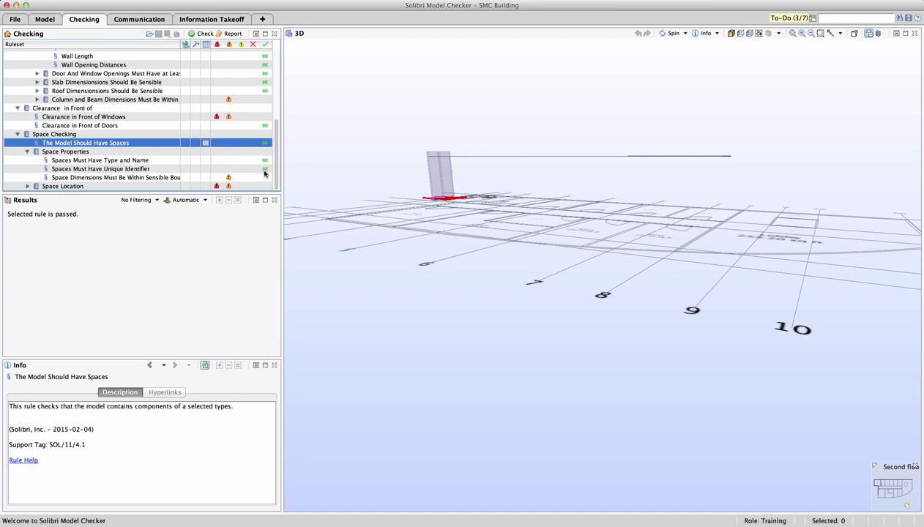
pyautogui.click(163, 177)
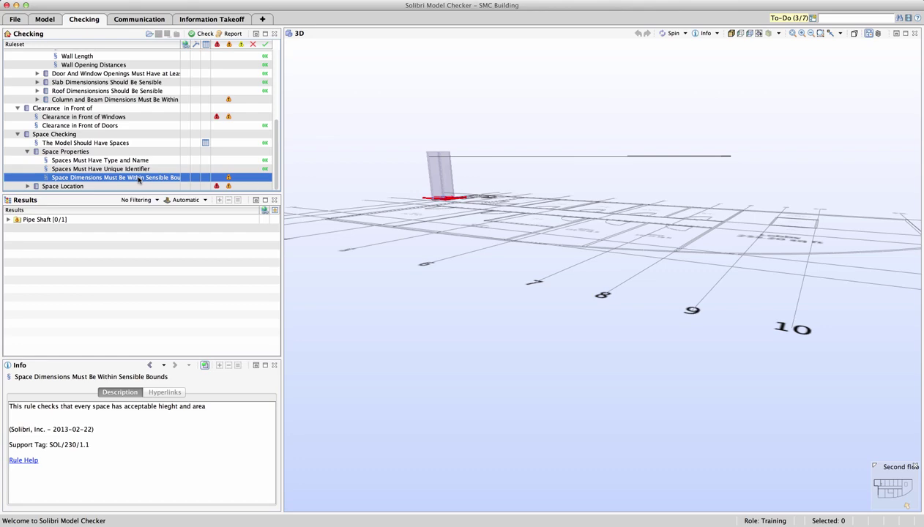
# Mark the Pipe Shaft's 6.95 sq ft wrong-area issue as Accepted.
pyautogui.click(41, 223)
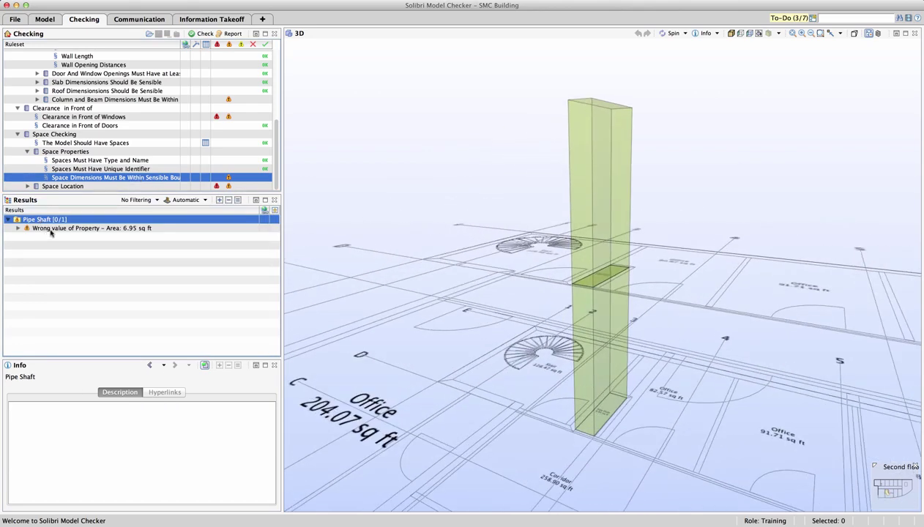
pyautogui.click(52, 229)
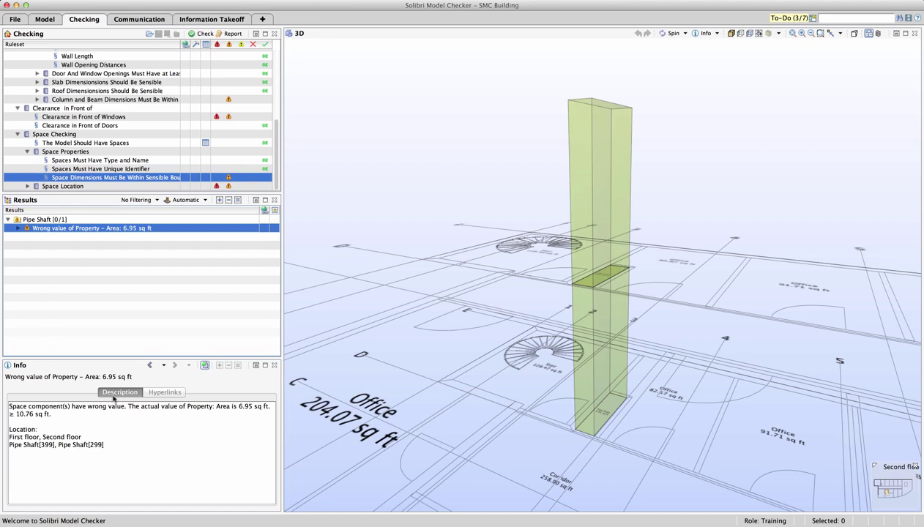
pyautogui.rightClick(72, 233)
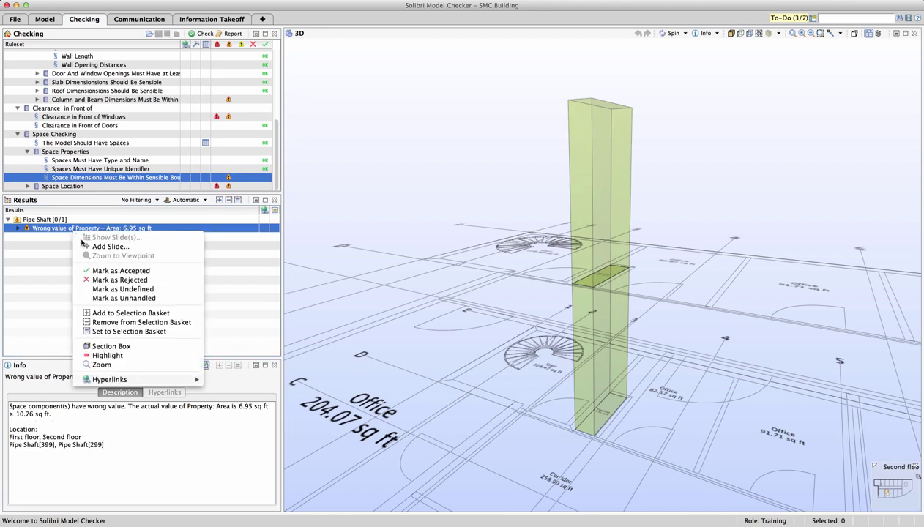
pyautogui.click(96, 272)
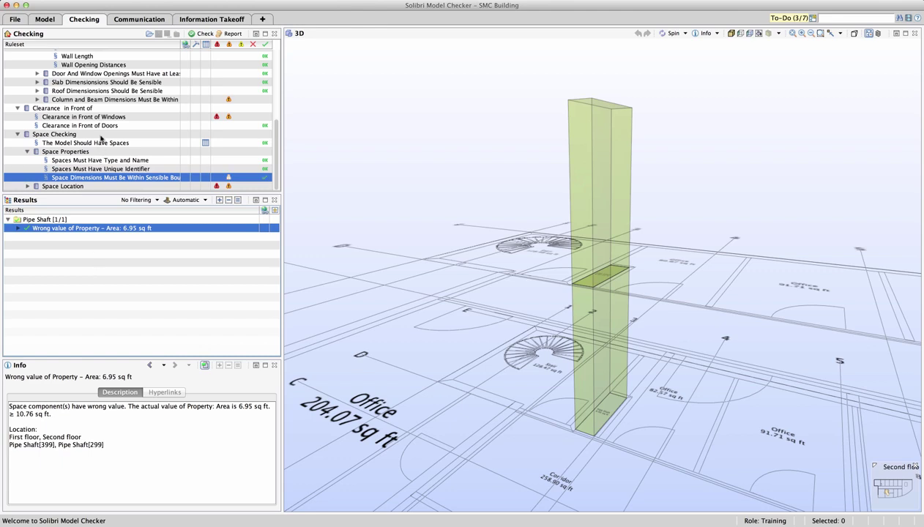
# Drill Space Validation down to Space.2.4 : Office[308]'s 161.74 sq ft intersection and orbit around it.
pyautogui.click(28, 186)
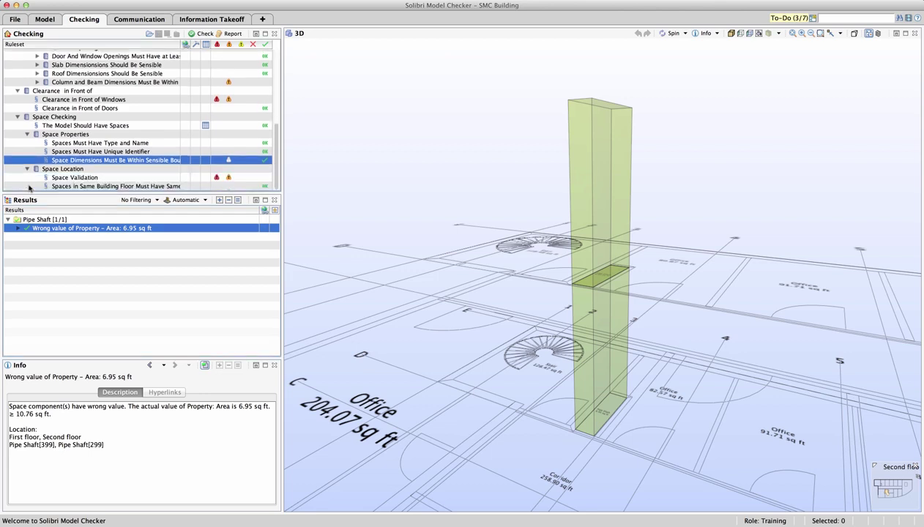
pyautogui.click(76, 179)
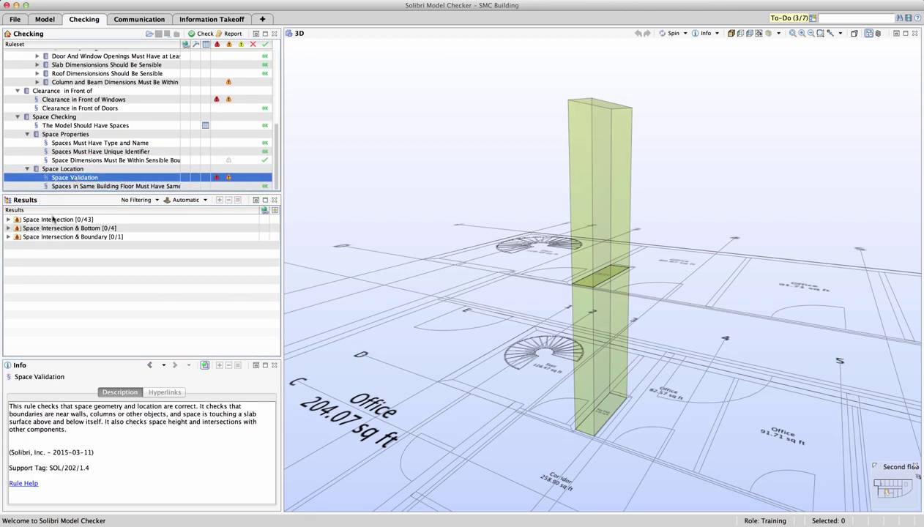
pyautogui.click(53, 237)
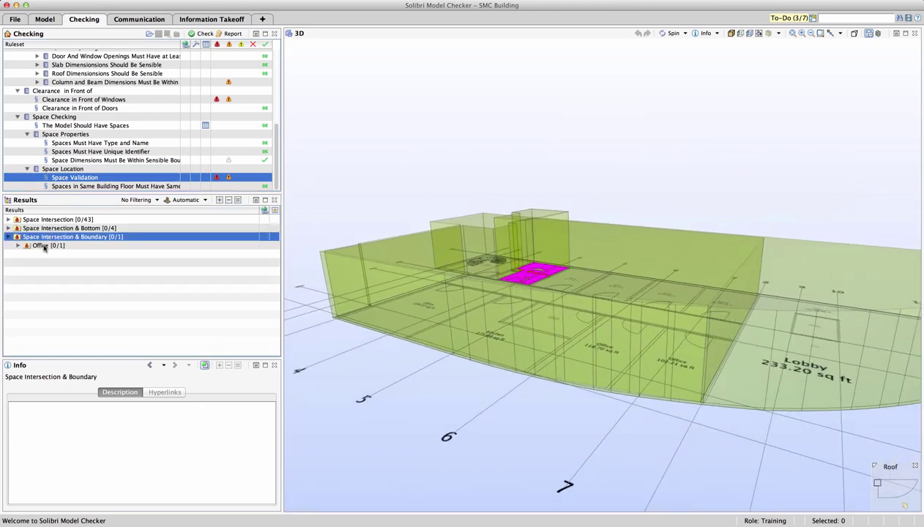
pyautogui.click(44, 247)
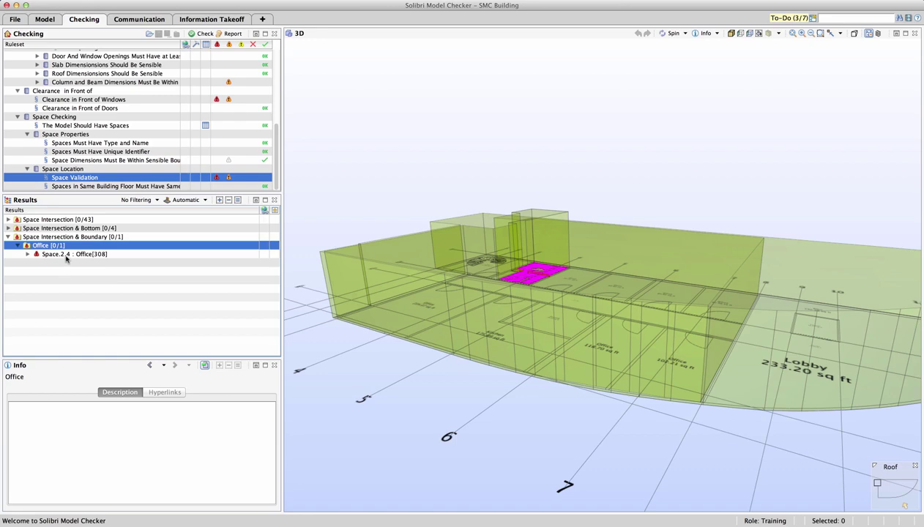
pyautogui.click(66, 255)
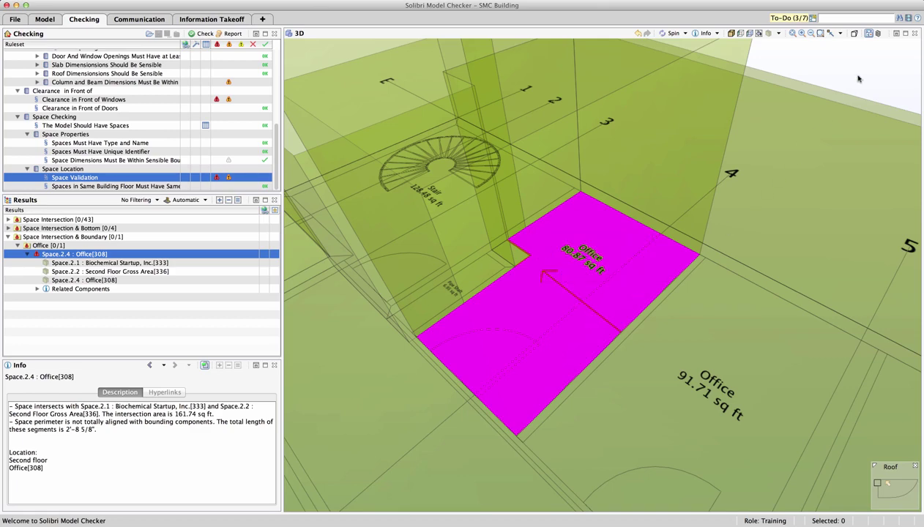
pyautogui.moveTo(724, 125); pyautogui.dragTo(730, 126)
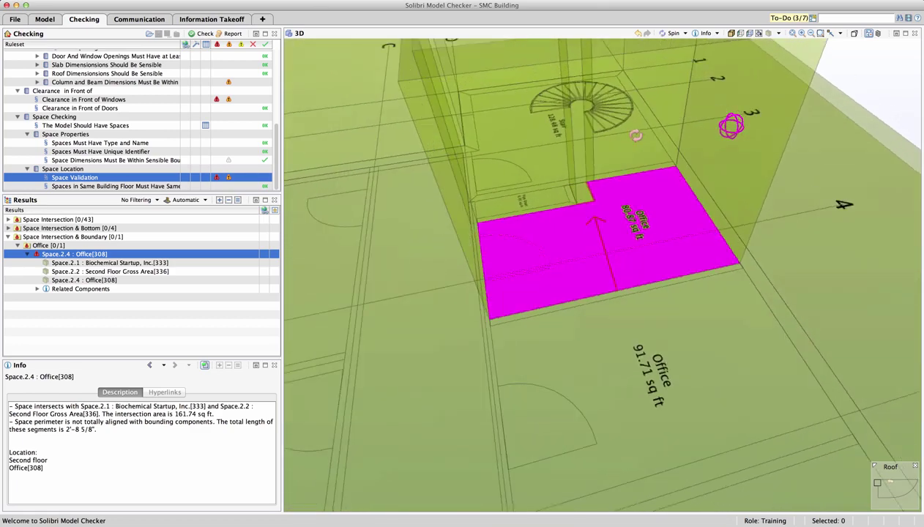
pyautogui.moveTo(636, 136)
pyautogui.mouseDown()
pyautogui.moveTo(648, 170)
pyautogui.moveTo(662, 144)
pyautogui.mouseUp()
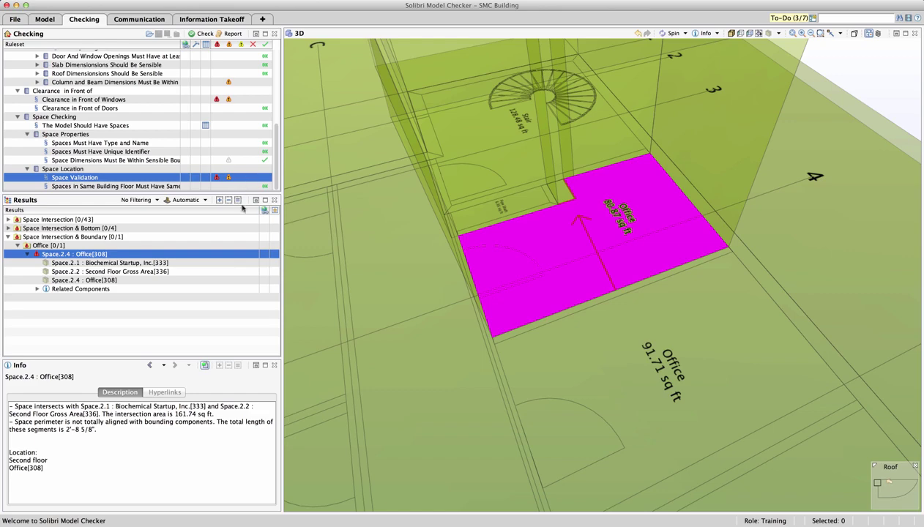
# Add a Rejected note to the Office[308] space issue with the default Space Validation description.
pyautogui.rightClick(112, 253)
pyautogui.click(135, 268)
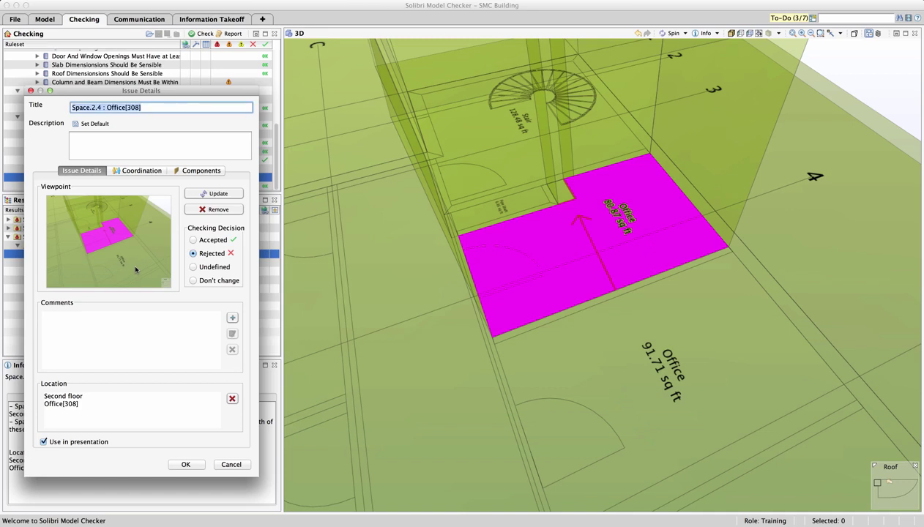
pyautogui.click(99, 126)
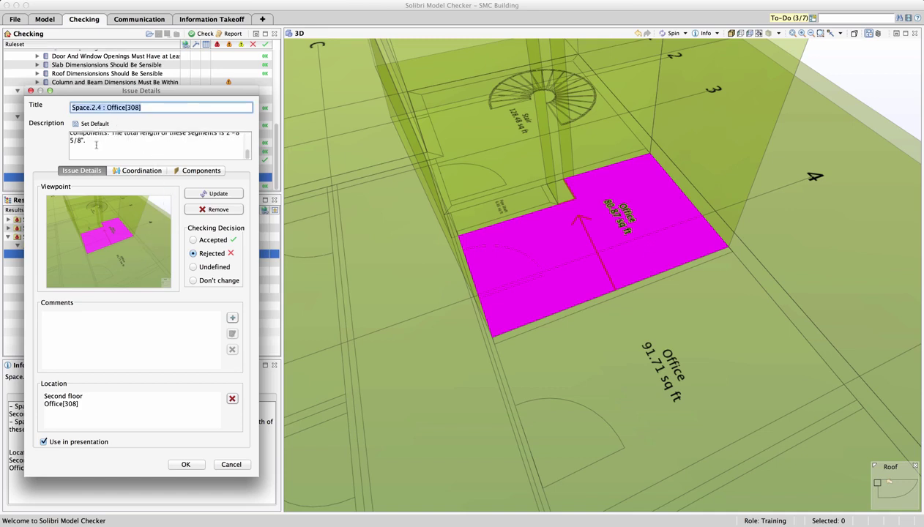
pyautogui.scroll(3, 95, 144)
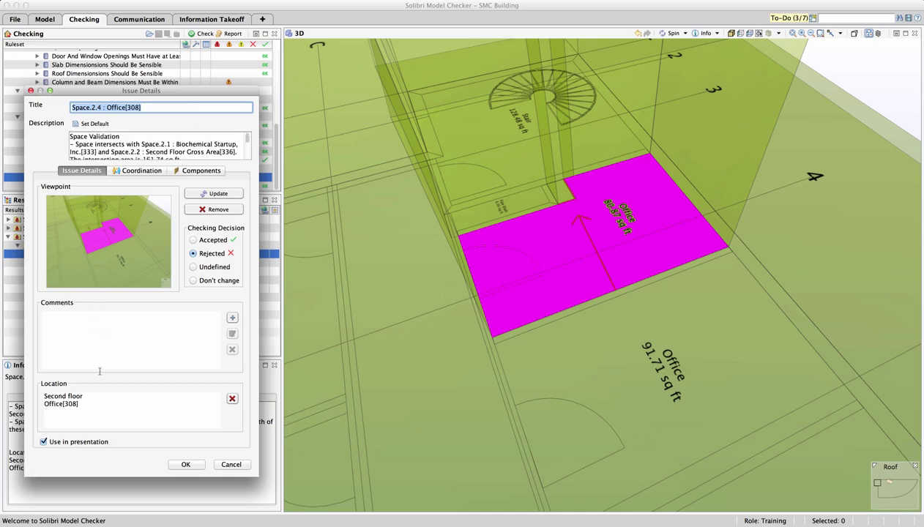
pyautogui.click(184, 466)
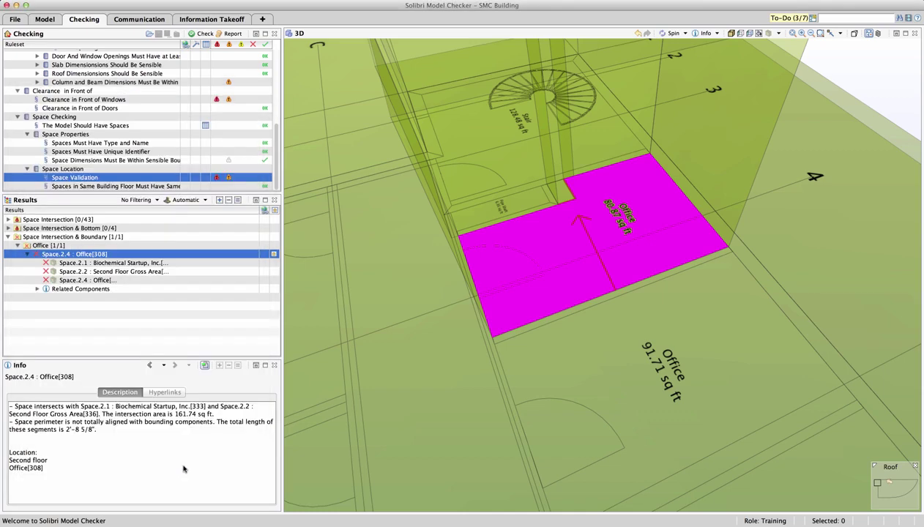